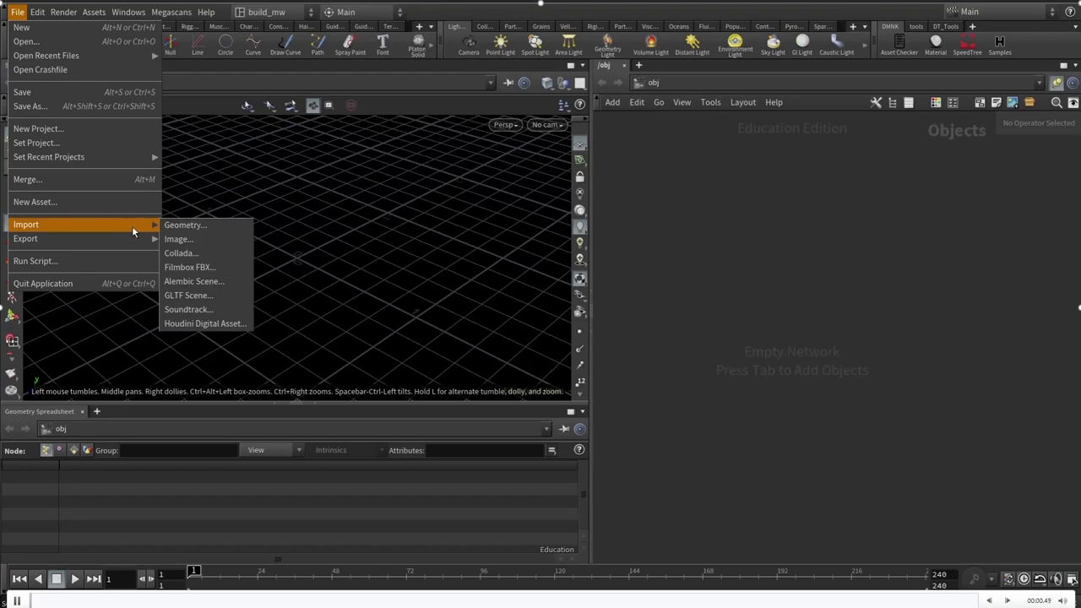
Start a Collada import and choose Hogwarts Castle.dae from the project's geo folder as the source file.
mouse_move(139, 239)
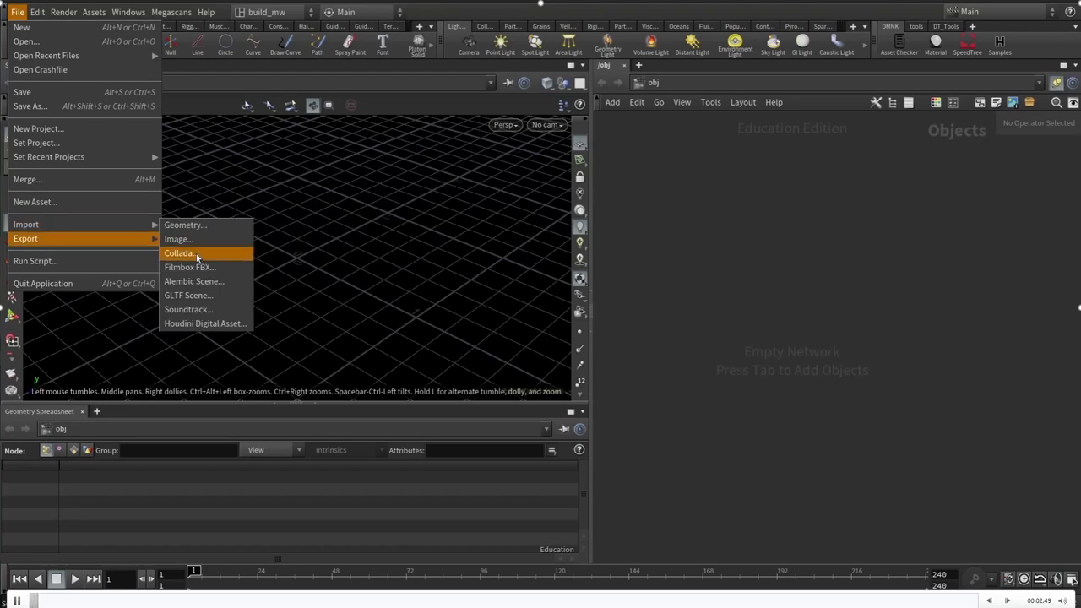
left_click(197, 252)
left_click(310, 175)
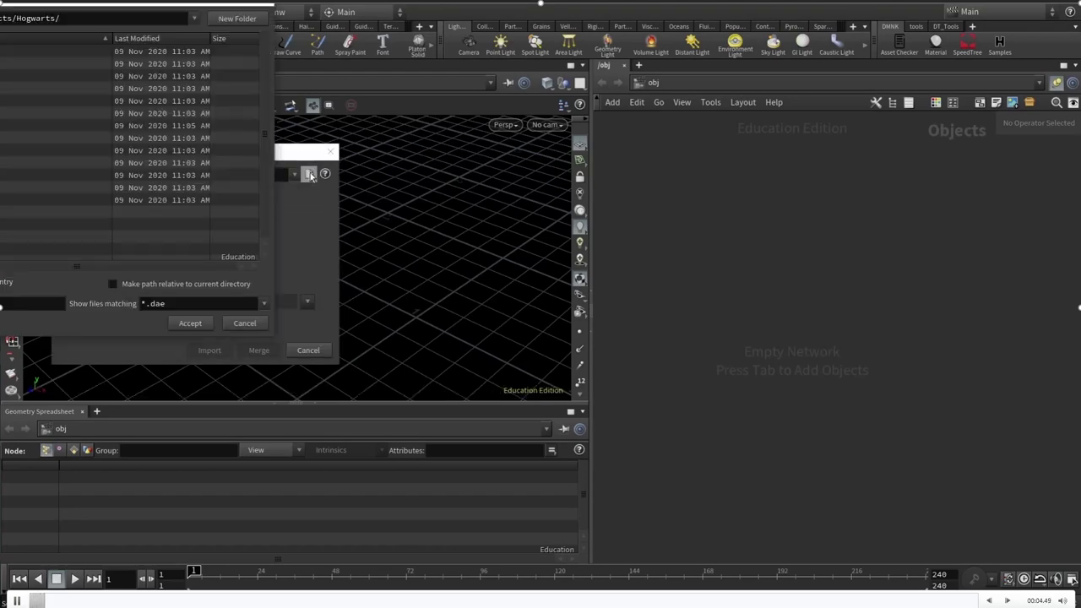
double_click(336, 216)
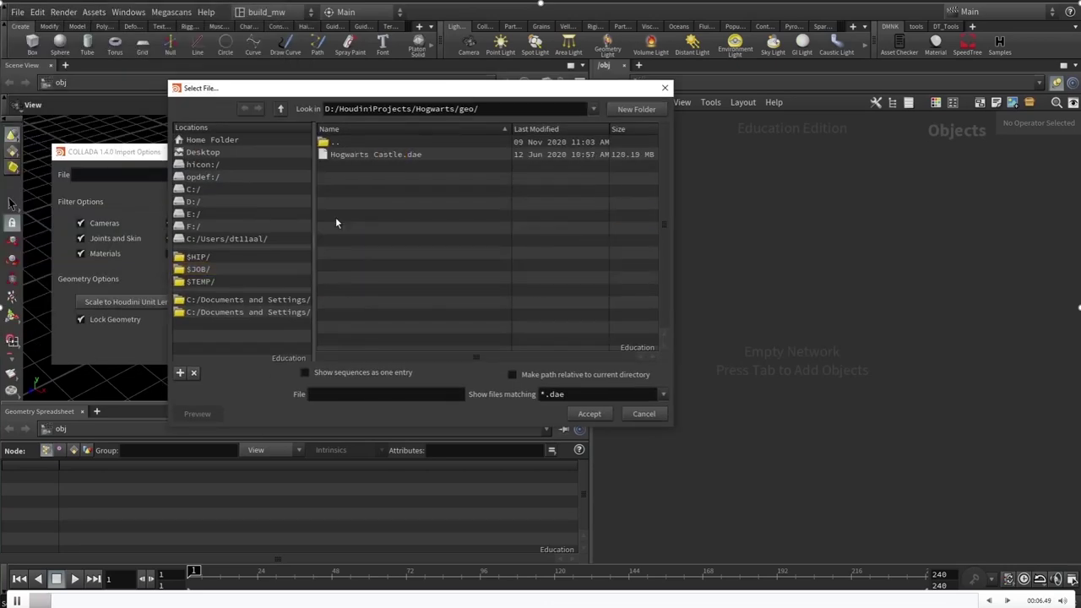
double_click(369, 154)
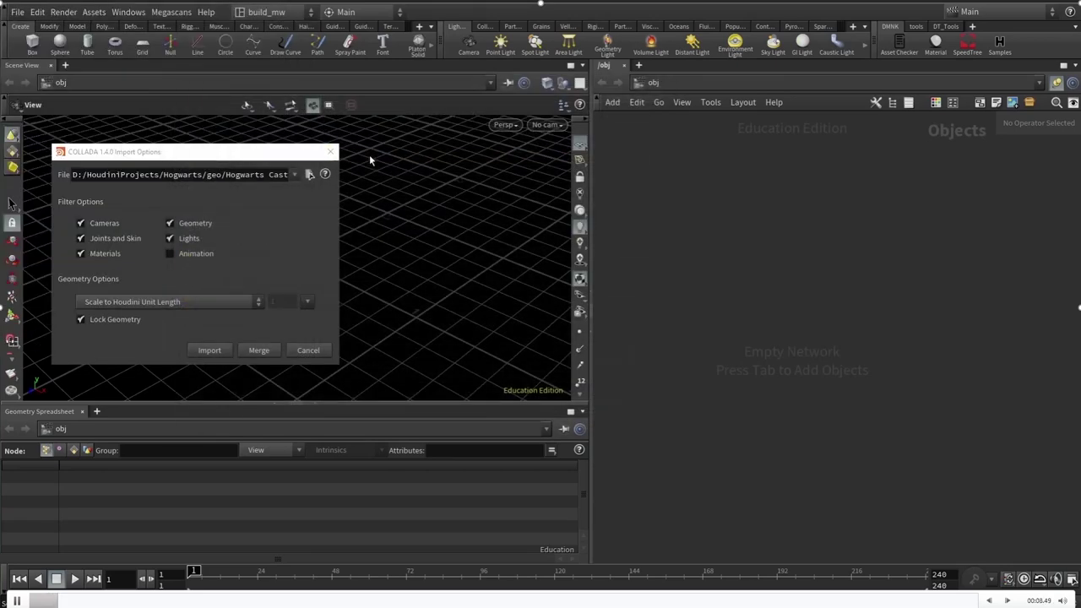
Scale the geometry to a custom unit length of 100 and import the castle, discarding the untitled scene.
left_click(232, 301)
left_click(240, 342)
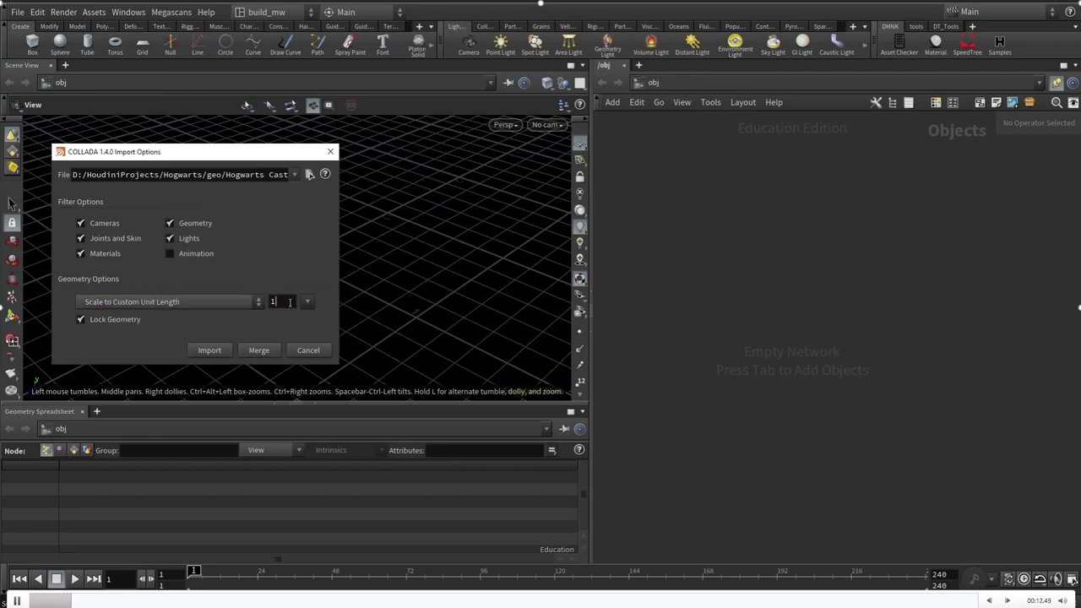
left_click(287, 301)
type("00")
left_click(211, 351)
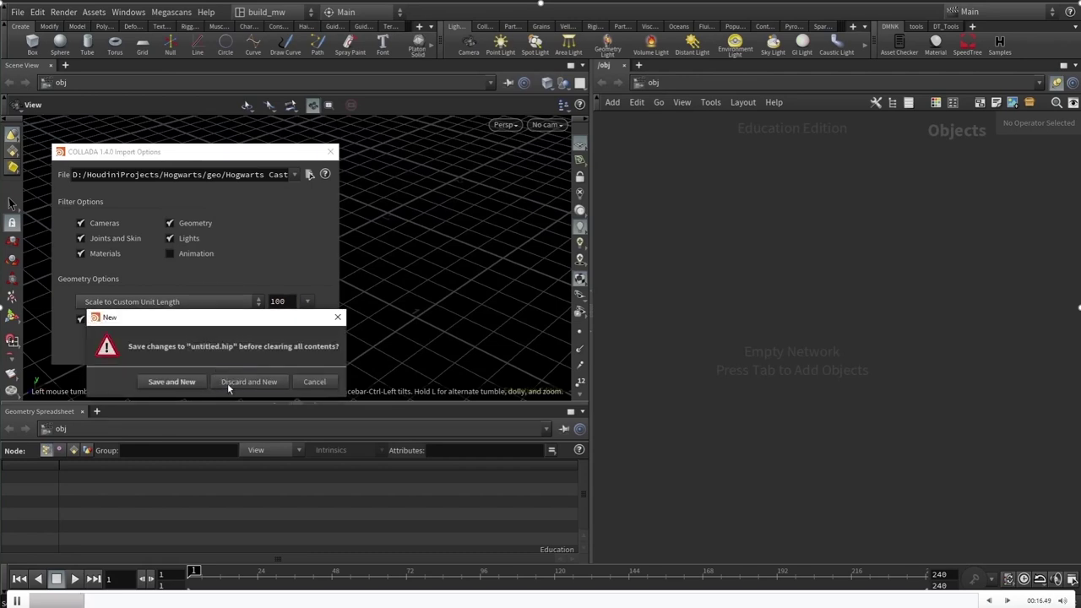
left_click(227, 382)
left_click(209, 350)
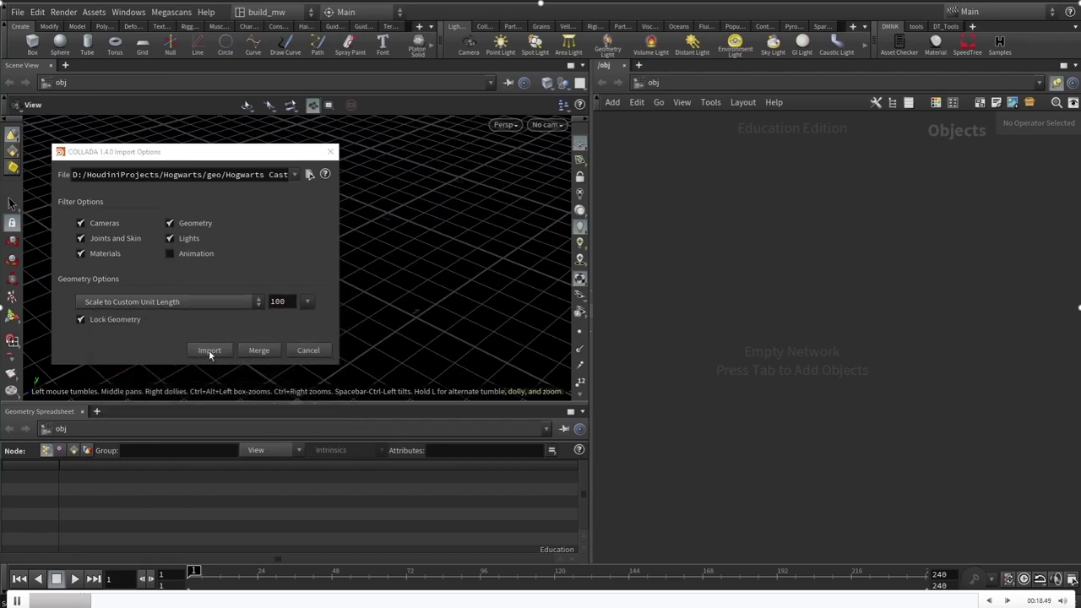
Collapse the Geometry Spreadsheet pane to enlarge the viewport and frame the whole castle in it.
left_click_drag(604, 214, 520, 232)
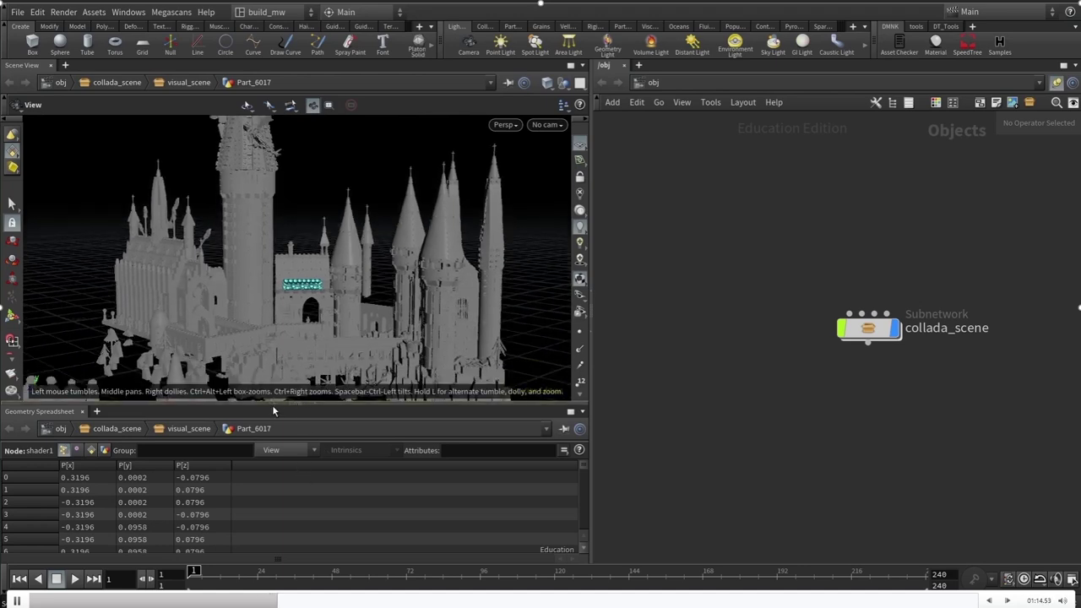
left_click(314, 403)
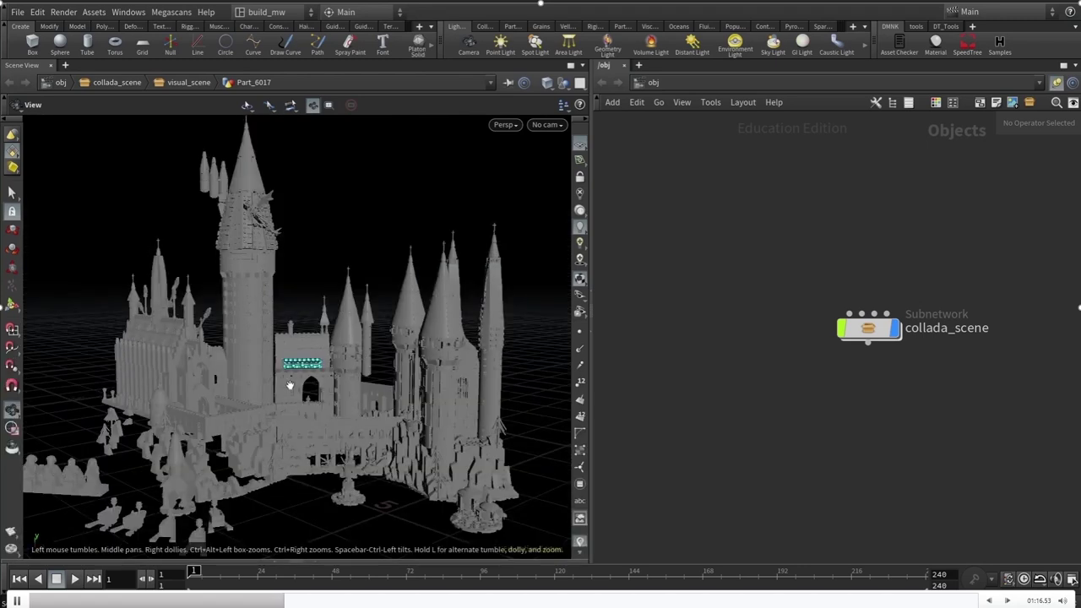
left_click_drag(291, 384, 320, 386)
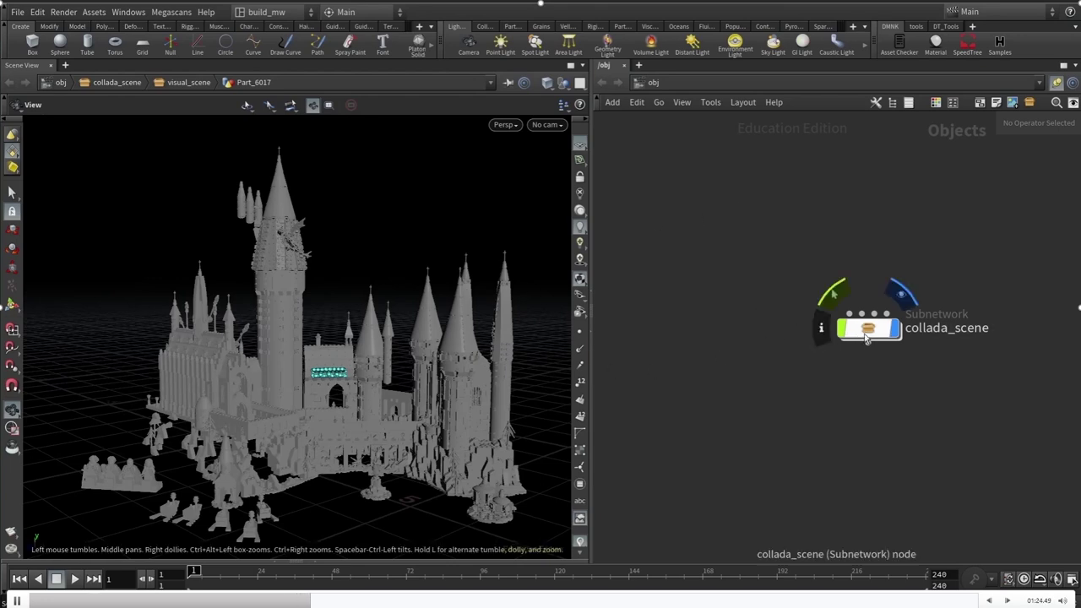
Run the Hive_Part_1 tool from DT_Tools with the collada_scene subnetwork as the chosen operator.
left_click_drag(867, 334, 759, 274)
left_click(758, 274)
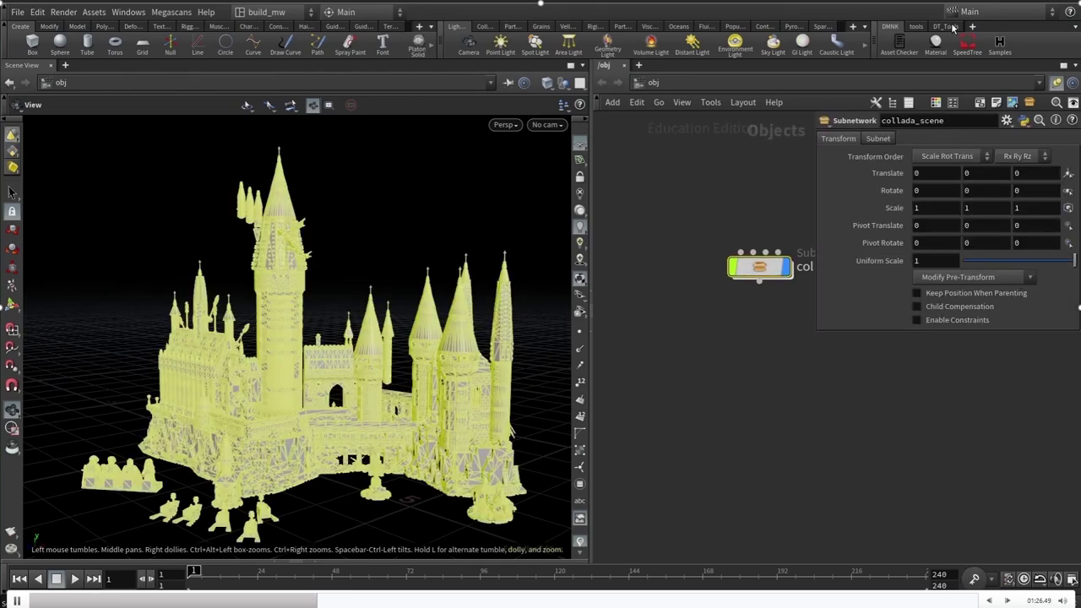
left_click(946, 26)
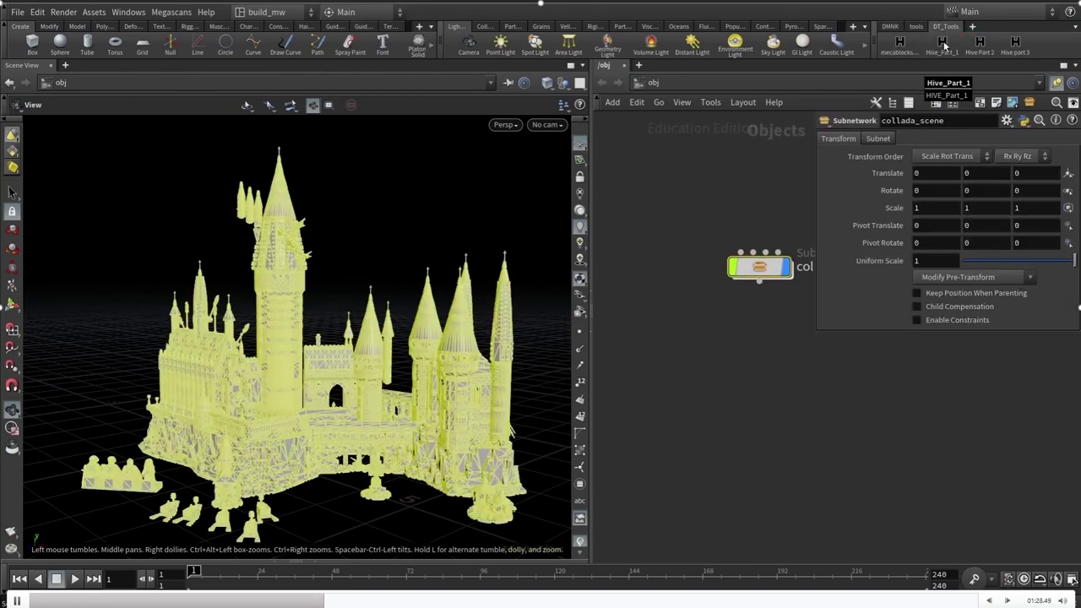
left_click(945, 45)
left_click(932, 36)
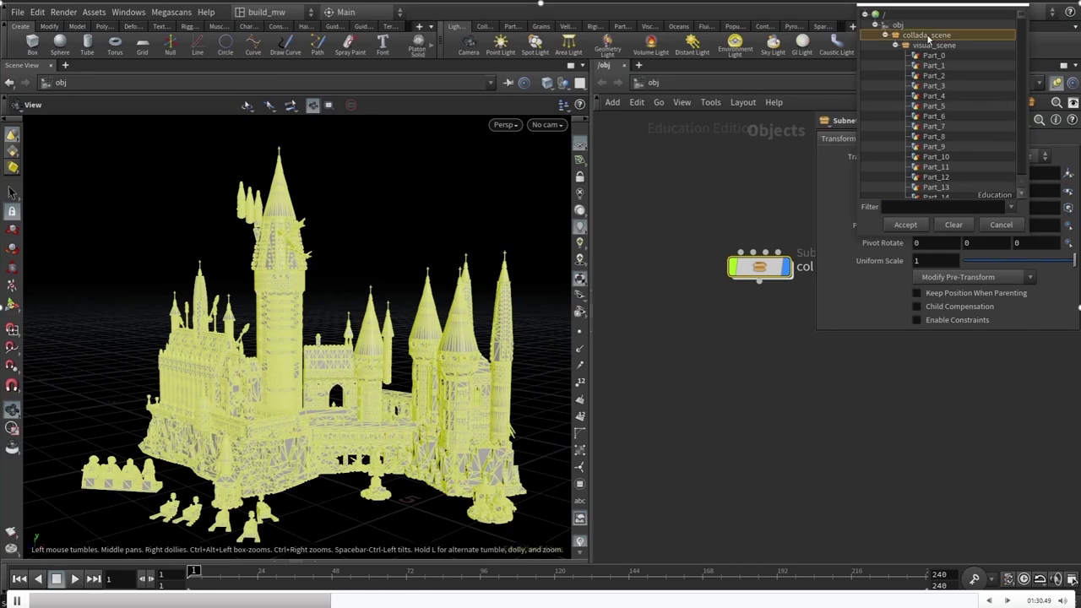
left_click_drag(930, 13, 561, 220)
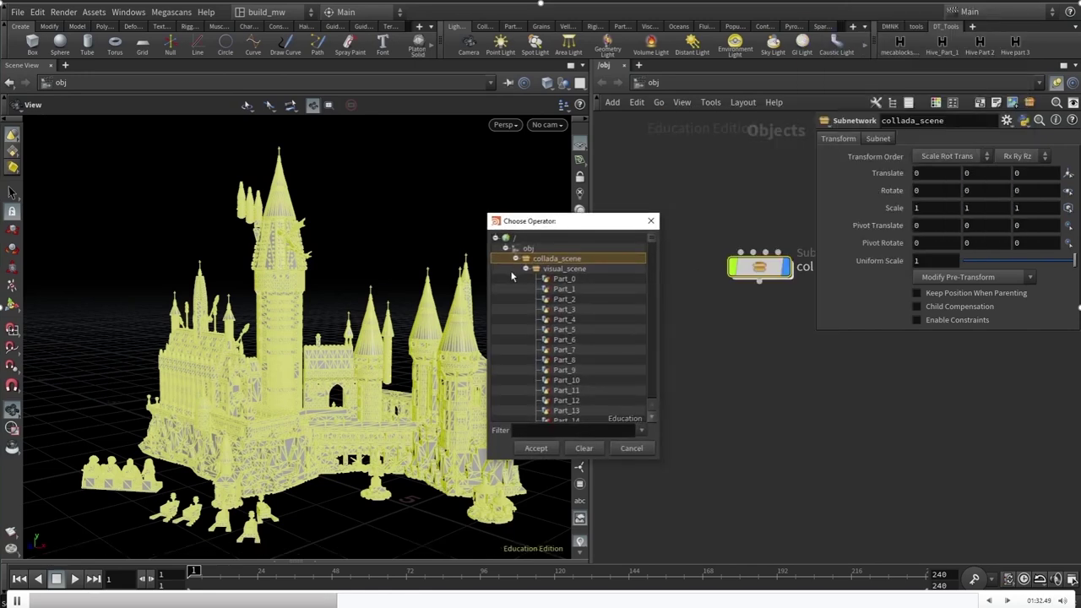
left_click(536, 449)
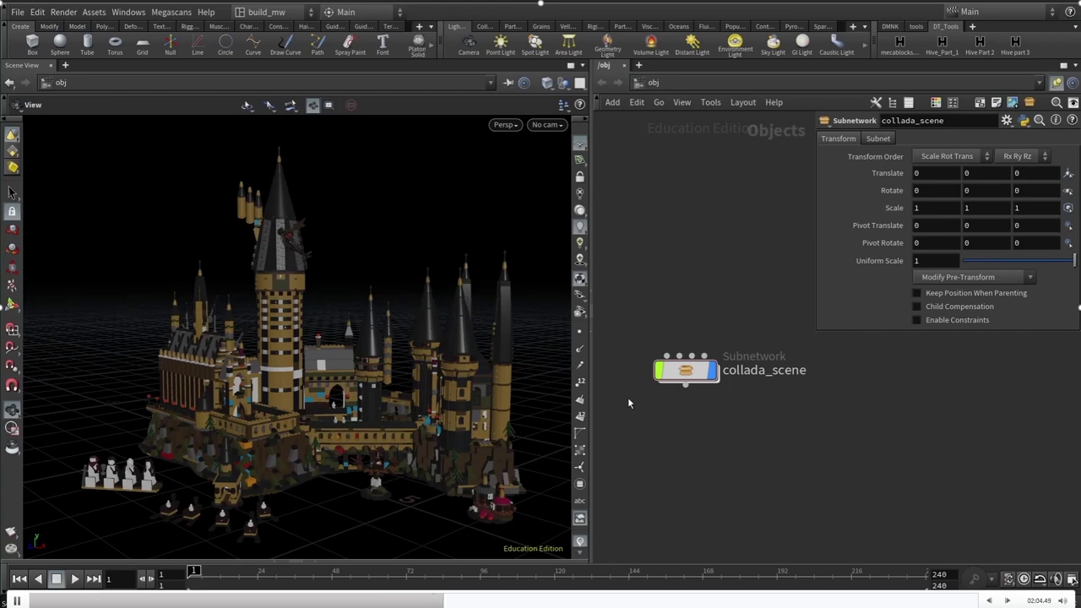
Save the scene in the $JOB folder under the file name Hogwarts_Part_1.
left_click(17, 12)
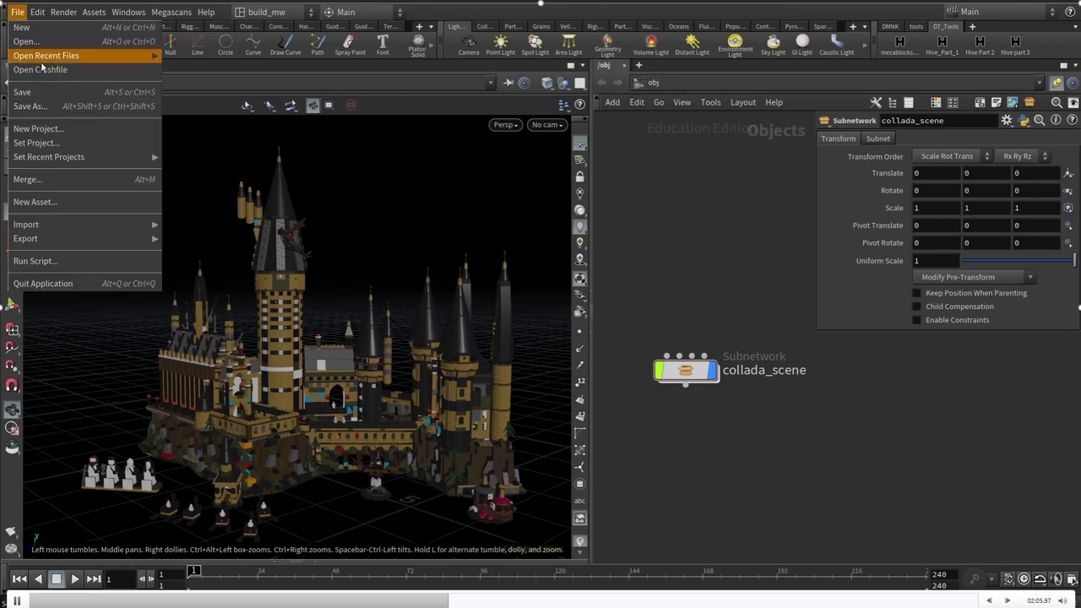
left_click(66, 107)
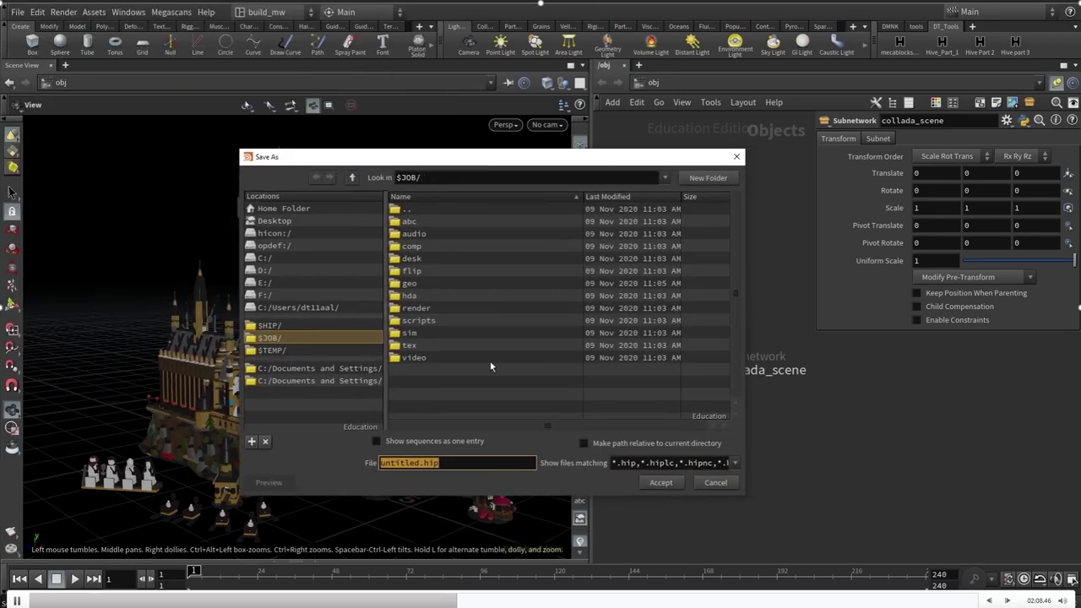
left_click_drag(420, 463, 355, 463)
key("BackSpace")
type("Hogwar")
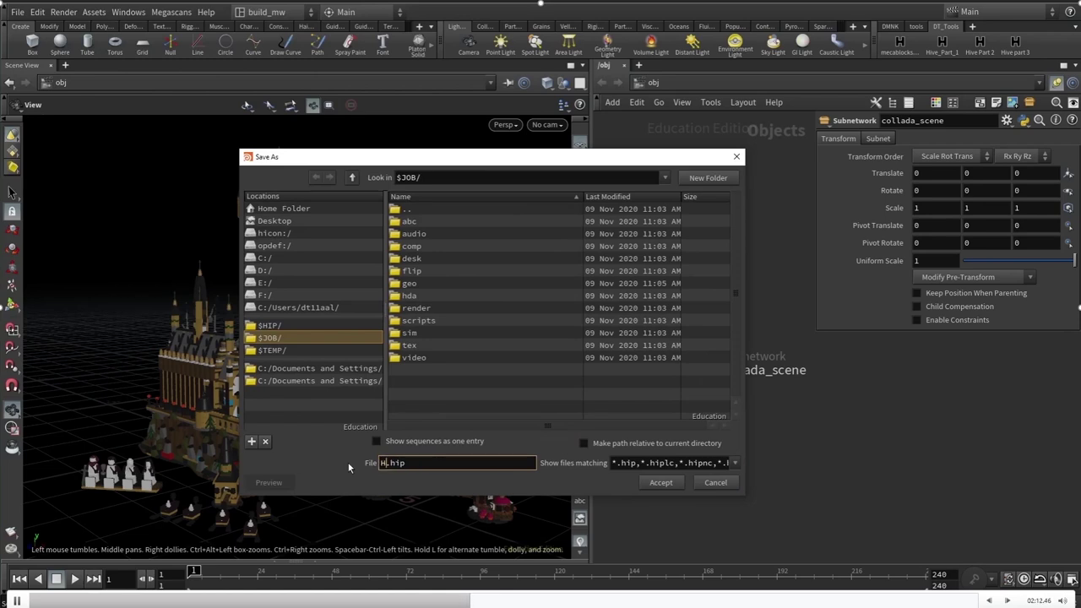
type("ts_")
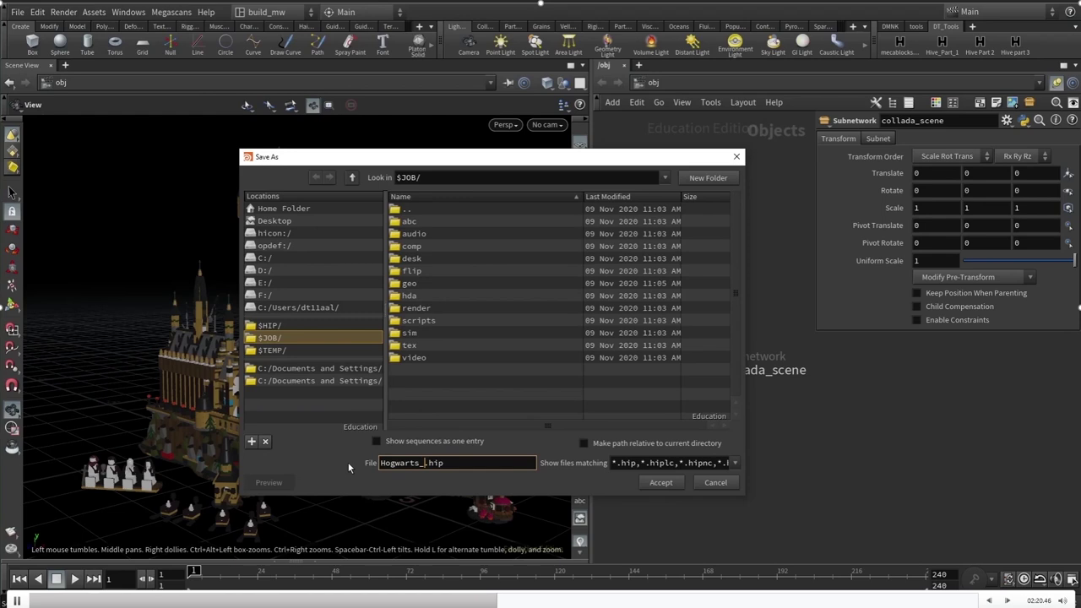
type("Part_1")
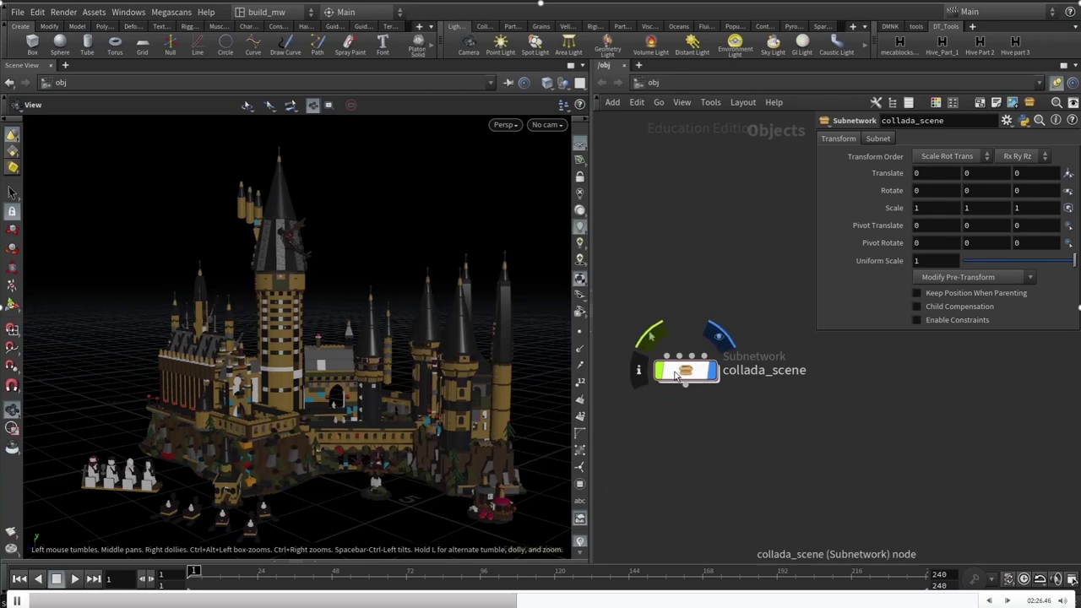
Run the Hive Part 2 tool and save the scene as Hogwarts_Part_2.hipnc in the $JOB folder.
left_click(987, 51)
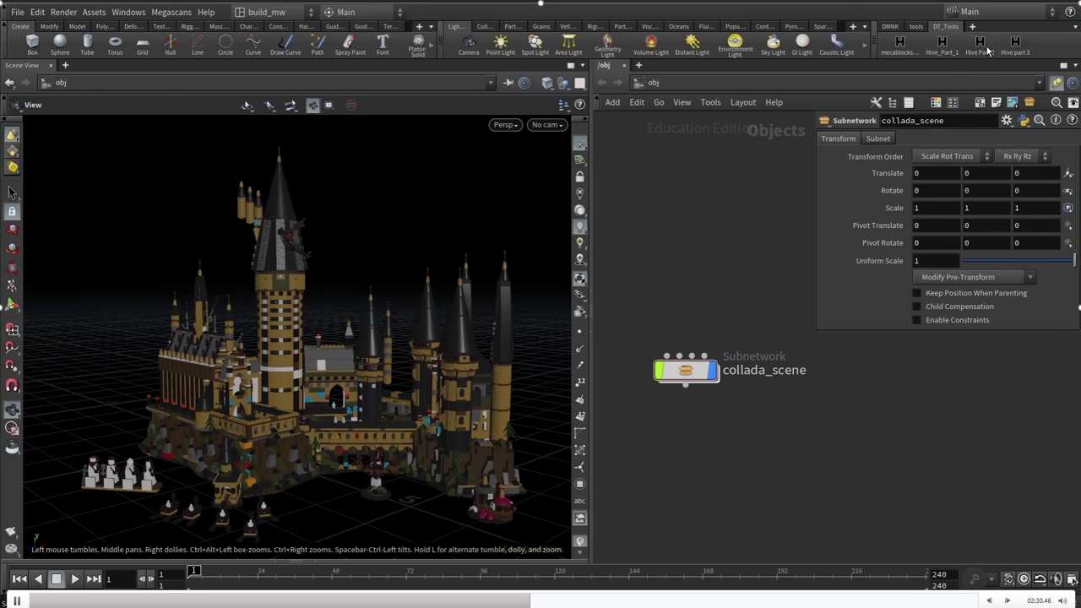
left_click(791, 411)
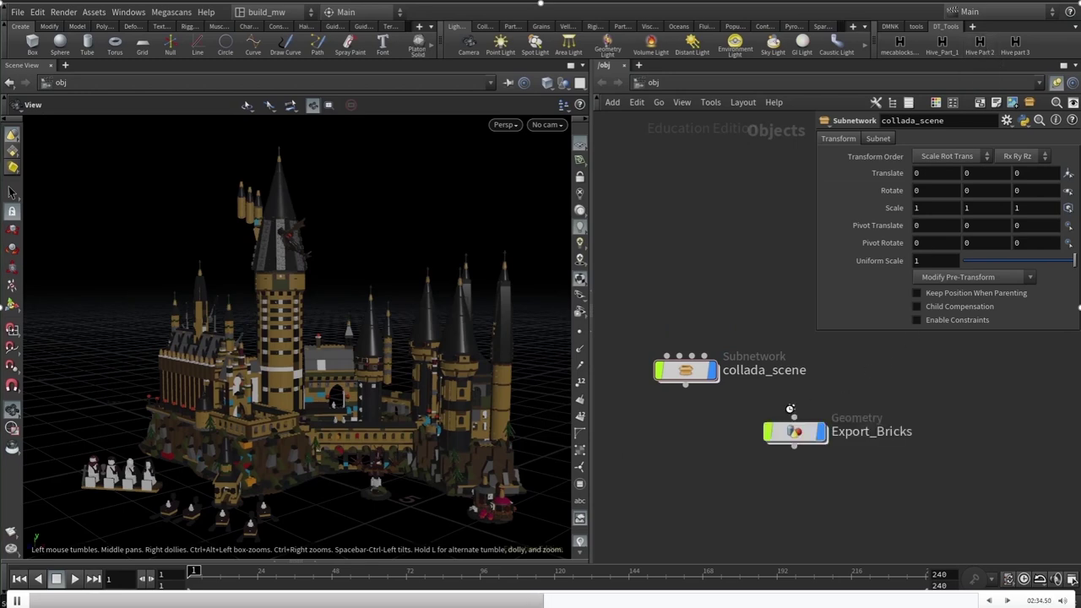
left_click(17, 12)
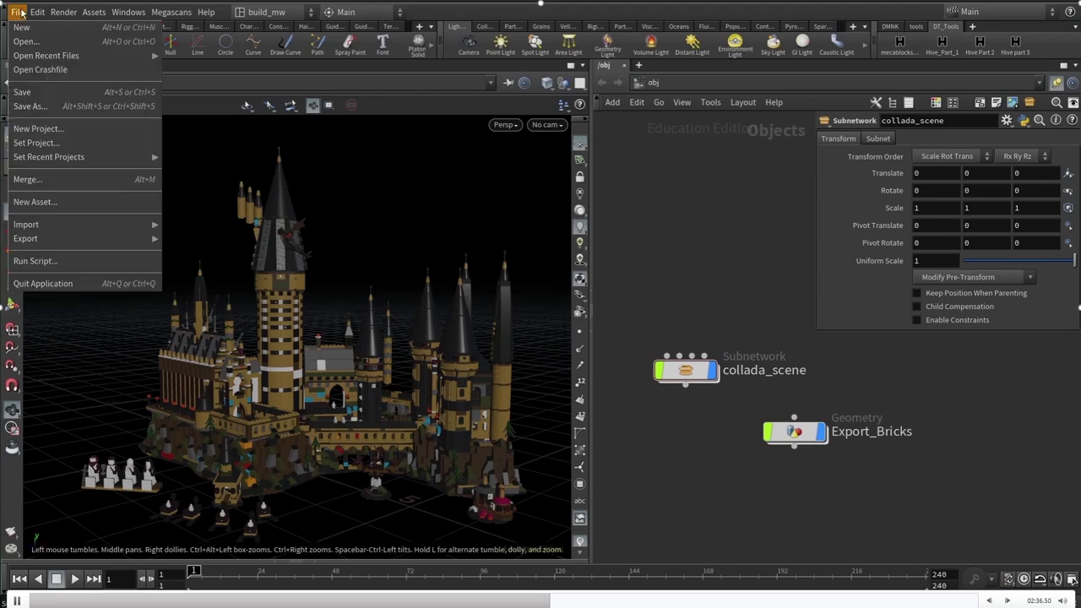
left_click(39, 106)
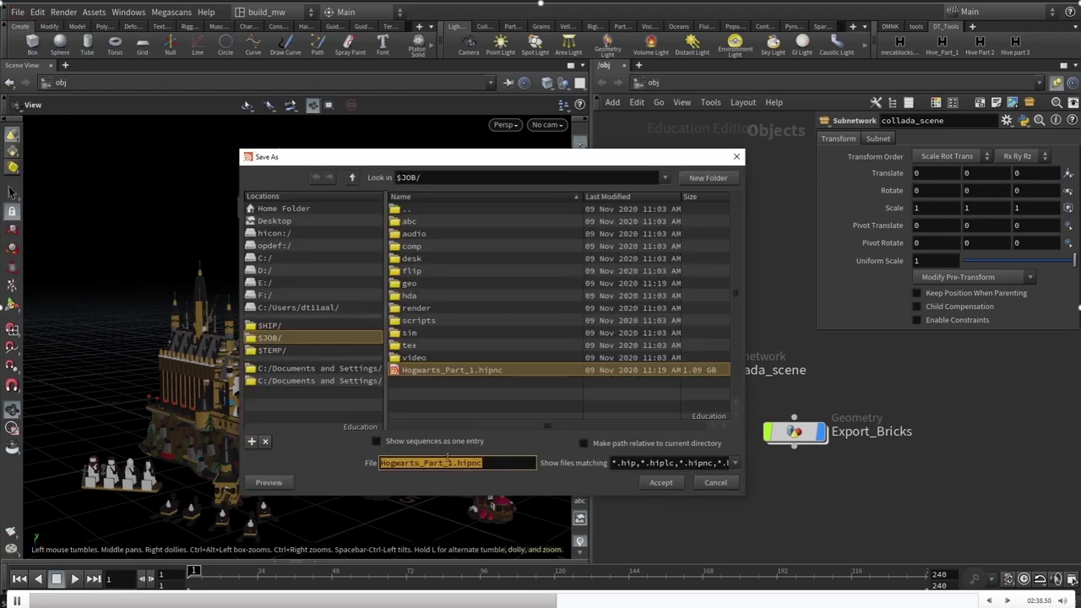
double_click(453, 463)
left_click(455, 466)
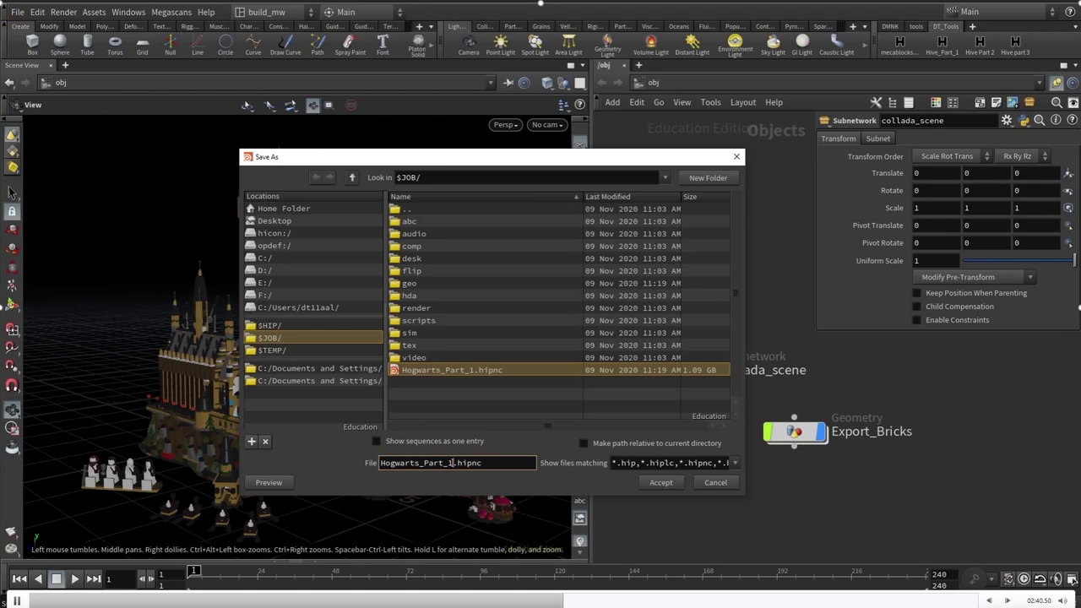
left_click(666, 483)
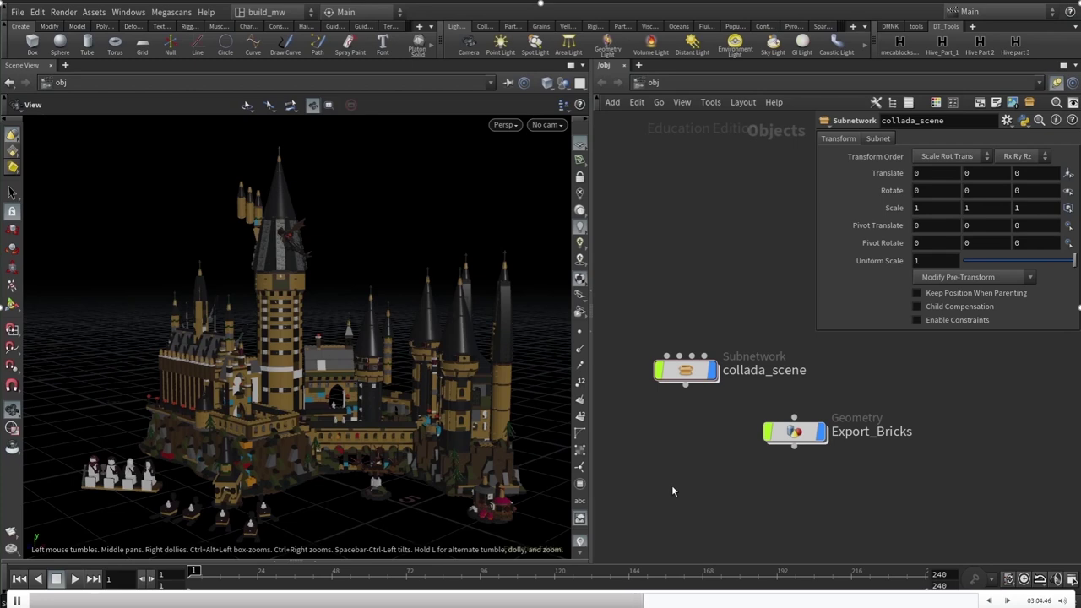
Place the Export_Bricks node directly below collada_scene and turn off the display of both nodes.
left_click_drag(799, 432, 689, 426)
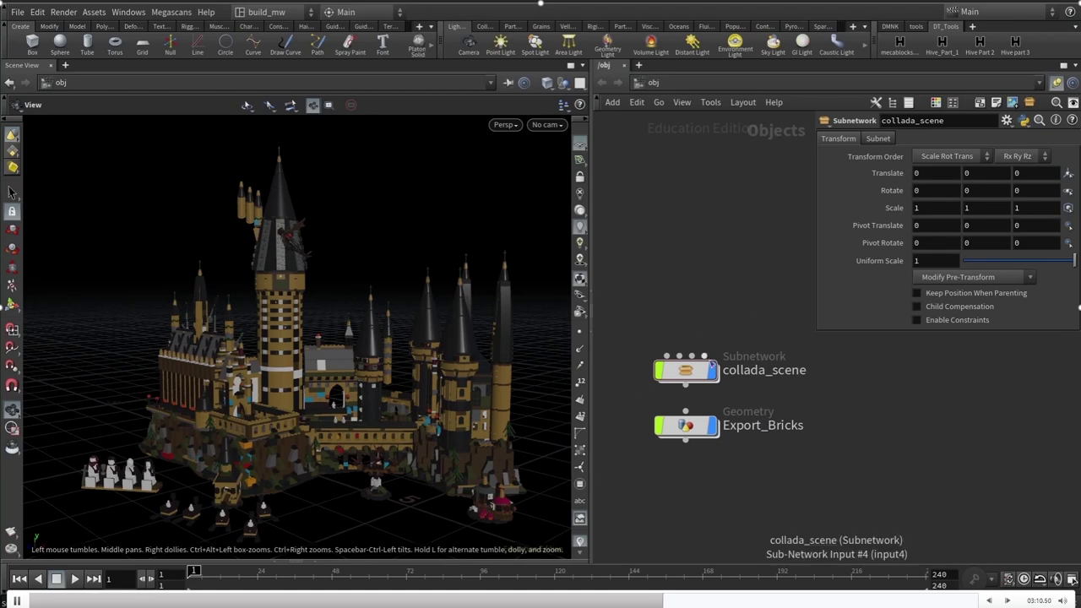
left_click(714, 369)
left_click(716, 425)
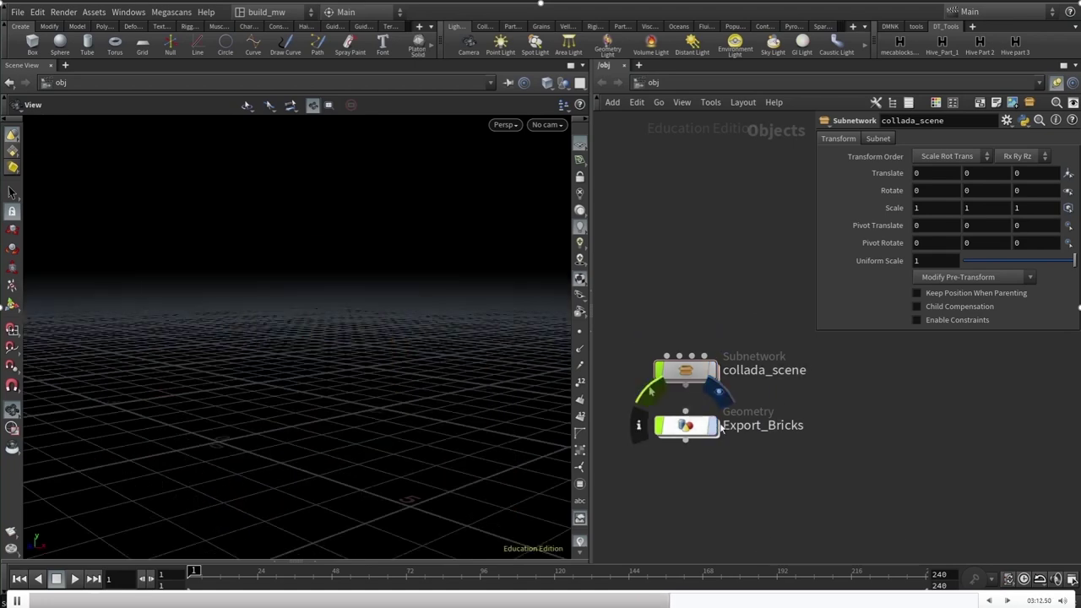
Run the Hive part 3 tool and place the resulting subnetwork below the Export_Bricks node.
left_click(1021, 49)
left_click(933, 421)
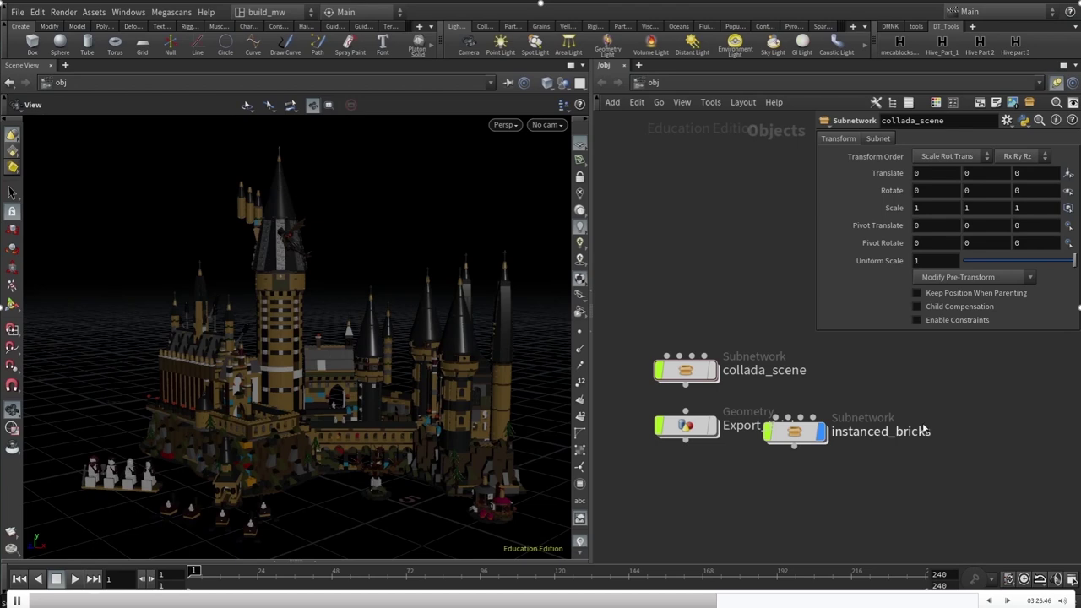
left_click_drag(788, 434, 680, 499)
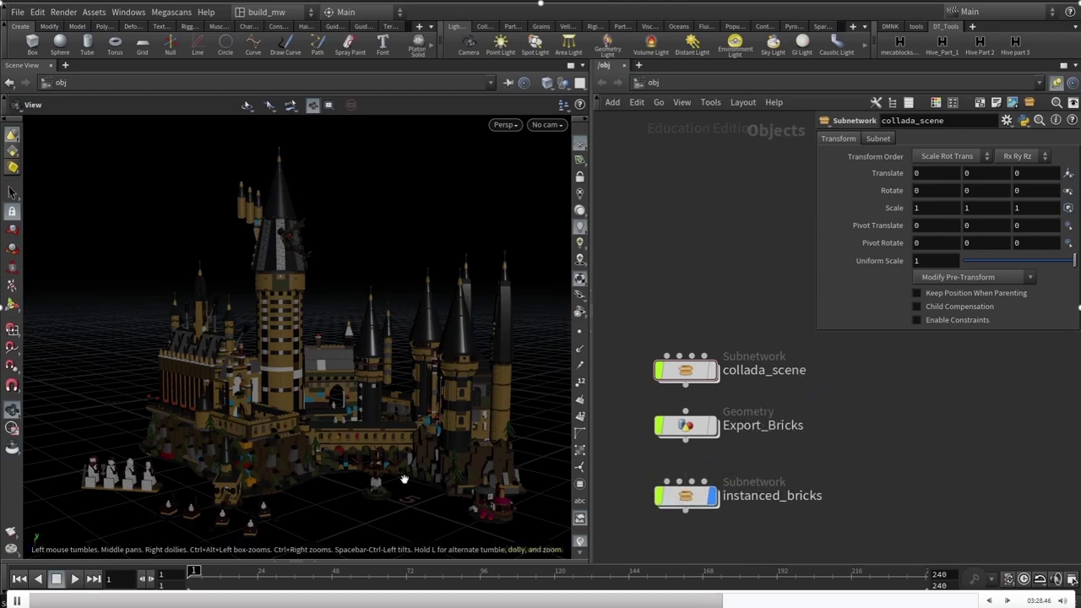
Examine the instanced castle in the viewport, from its interior rooms and staircases to the full exterior.
left_click_drag(439, 384, 303, 360)
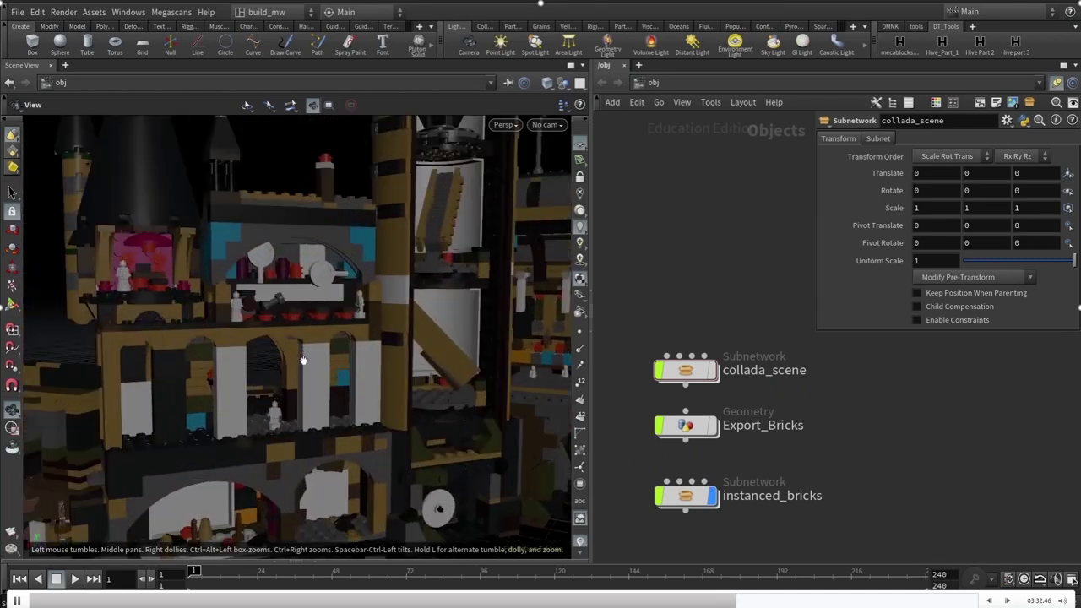
left_click_drag(370, 322, 153, 369)
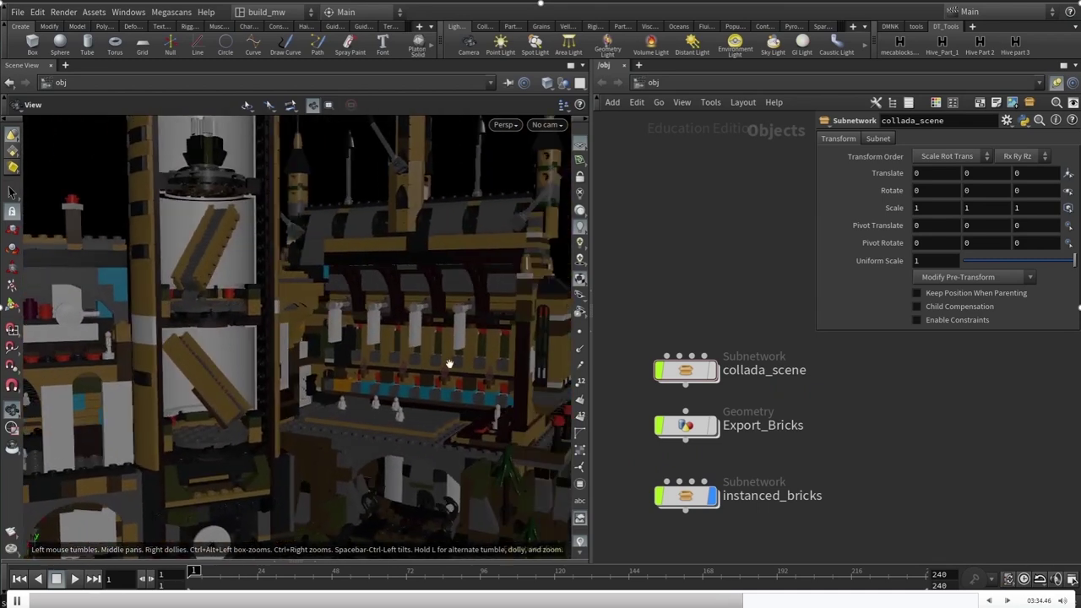
left_click_drag(439, 369, 348, 351)
right_click_drag(348, 350, 188, 369)
left_click_drag(369, 352, 294, 432)
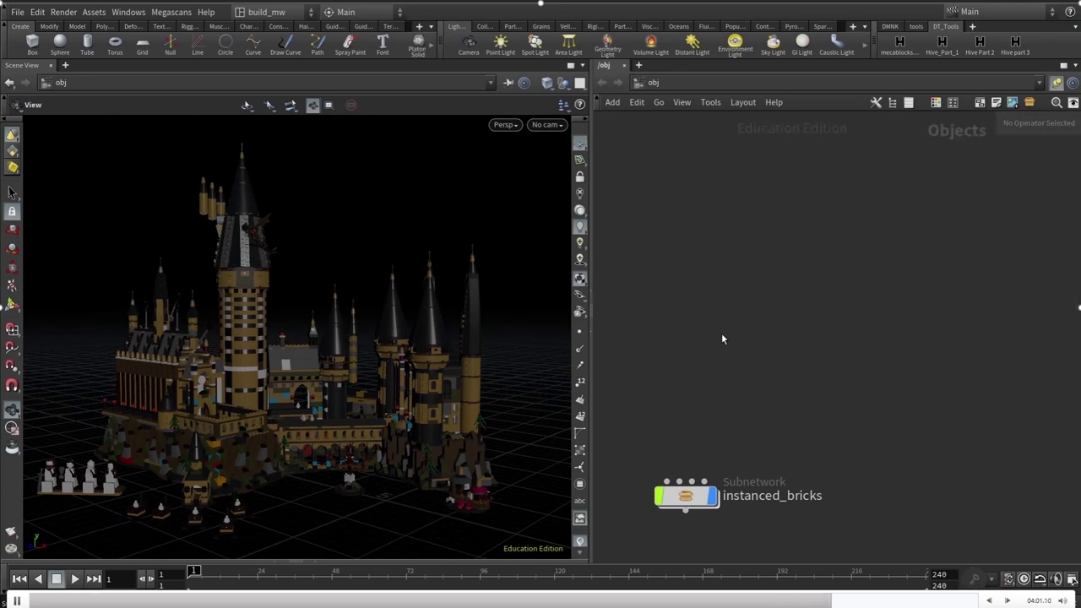
Try to save the scene under a new file name in the $JOB folder.
key("ctrl+o")
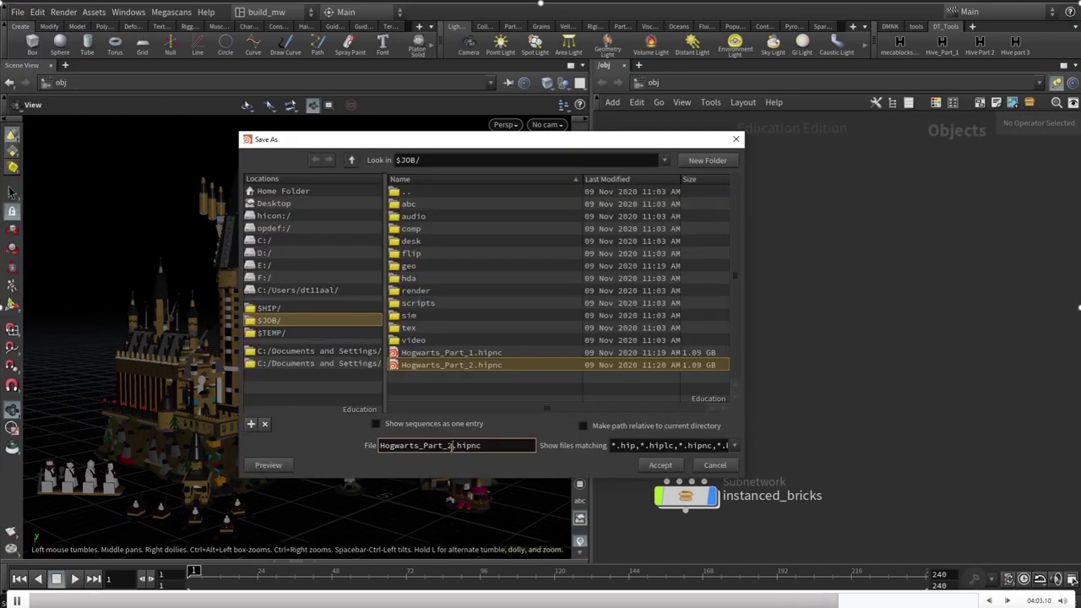
key("Escape")
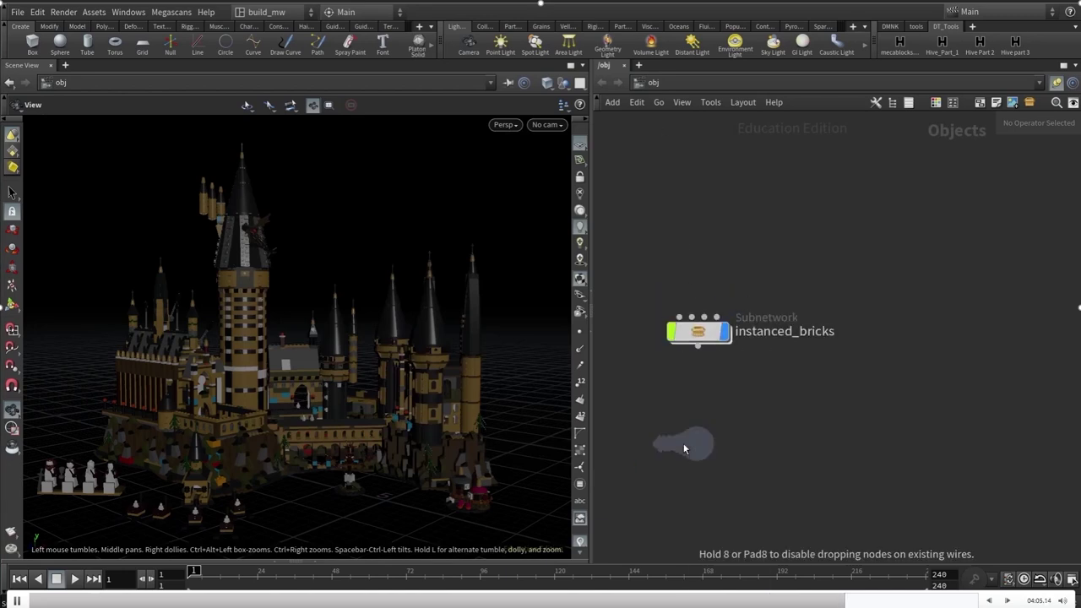
Place an environment light below the instanced_bricks node and add a distant light beside it.
left_click(684, 443)
left_click(749, 139)
left_click(1060, 207)
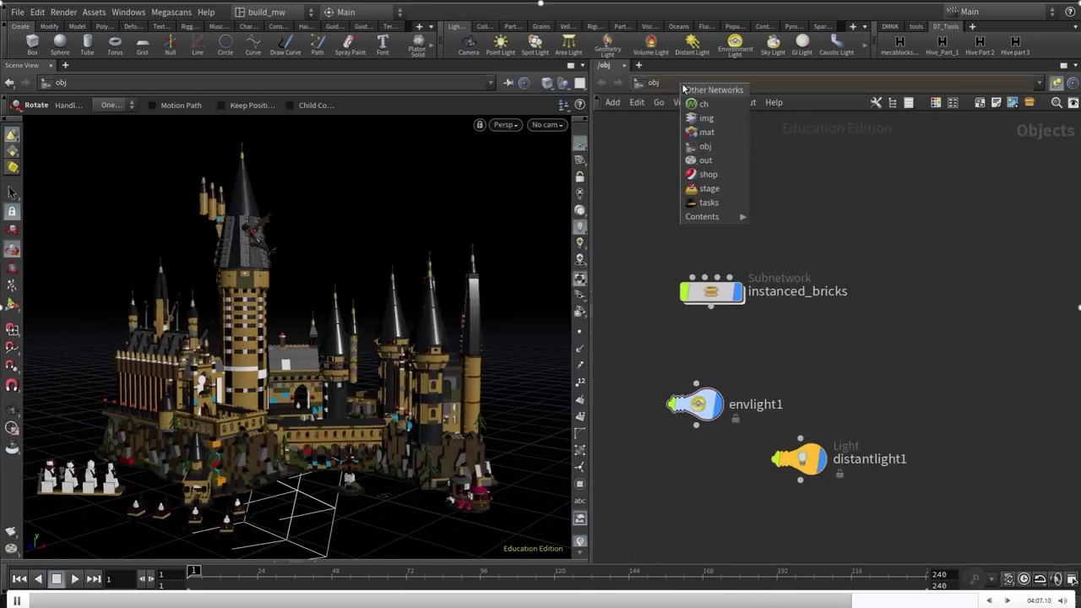
key("Tab")
type("ren")
key("BackSpace")
key("BackSpace")
key("BackSpace")
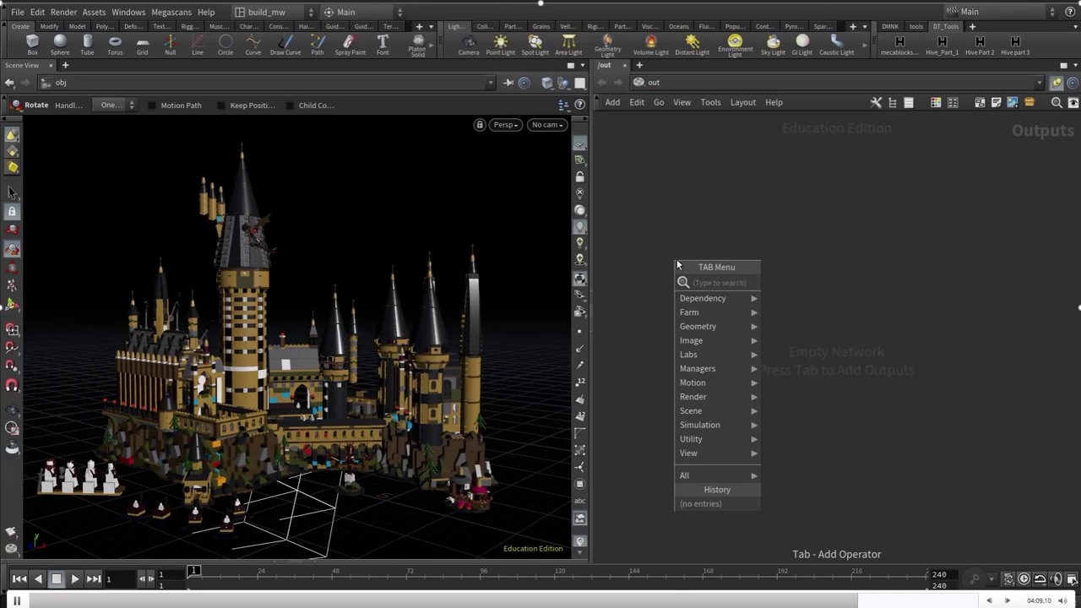
type("rop")
key("Escape")
Create a Mantra render node, place it in the out network and display its parameters.
left_click(64, 12)
mouse_move(127, 27)
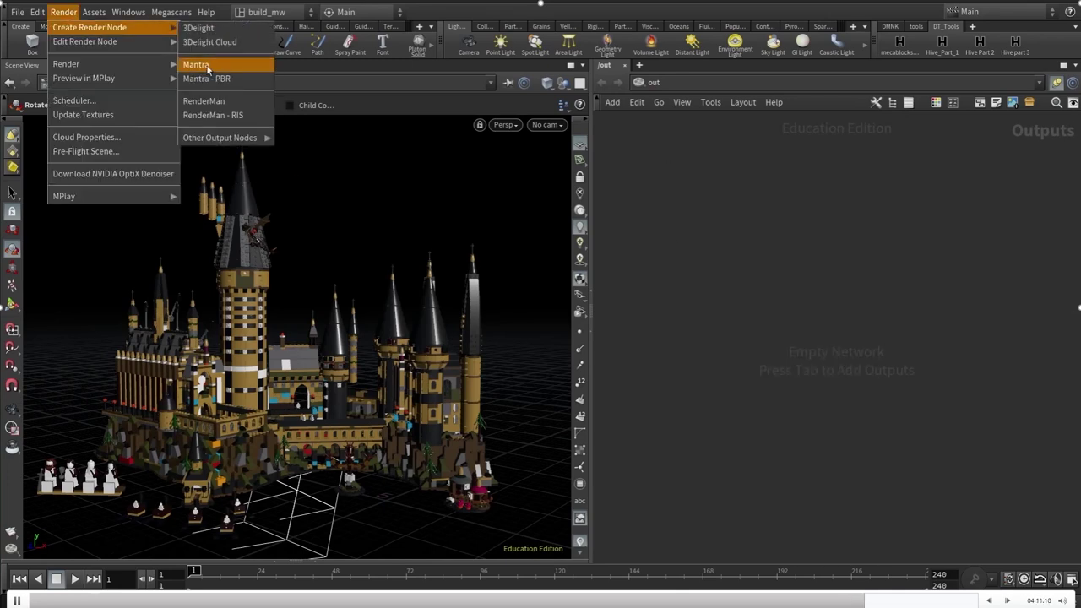
left_click(208, 66)
left_click(728, 355)
key("p")
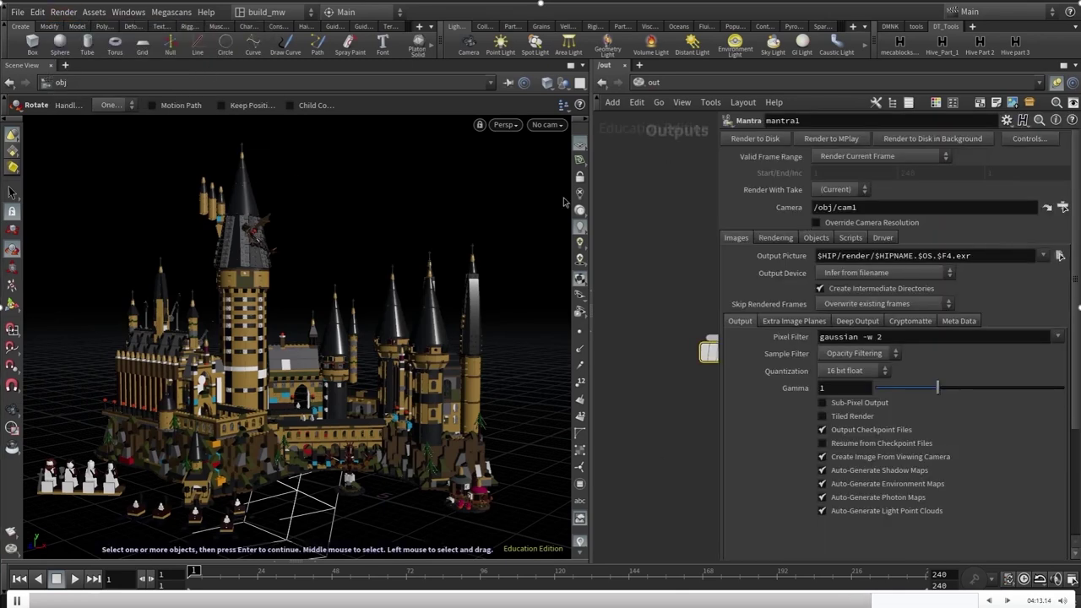
Create a new camera from the current viewport view of the castle.
left_click(546, 124)
left_click(582, 190)
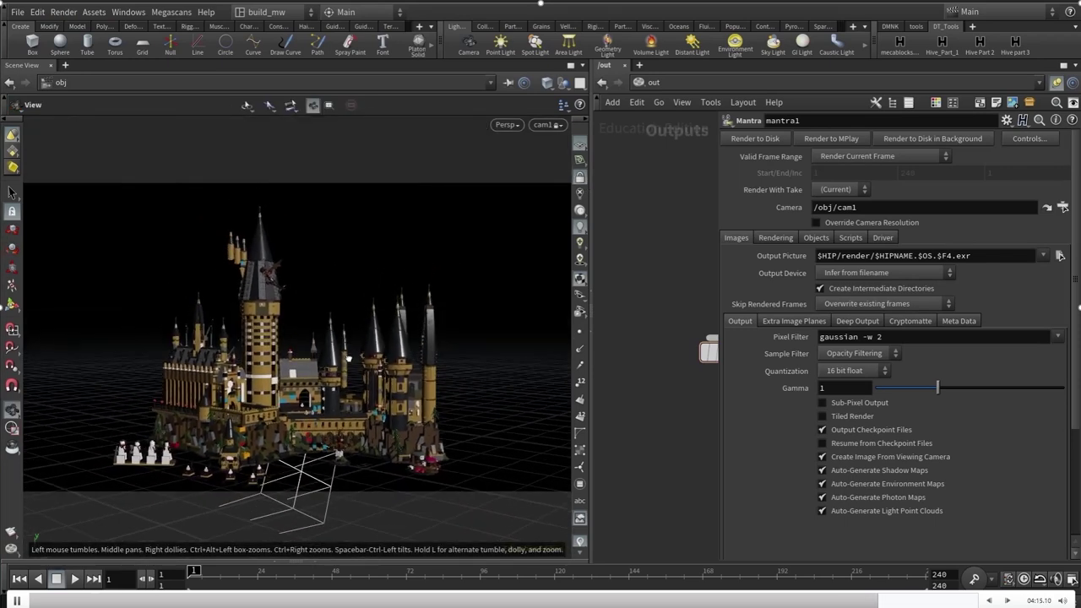
key("r")
Render the current frame to MPlay with the Mantra node and view the whole picture area.
left_click(832, 138)
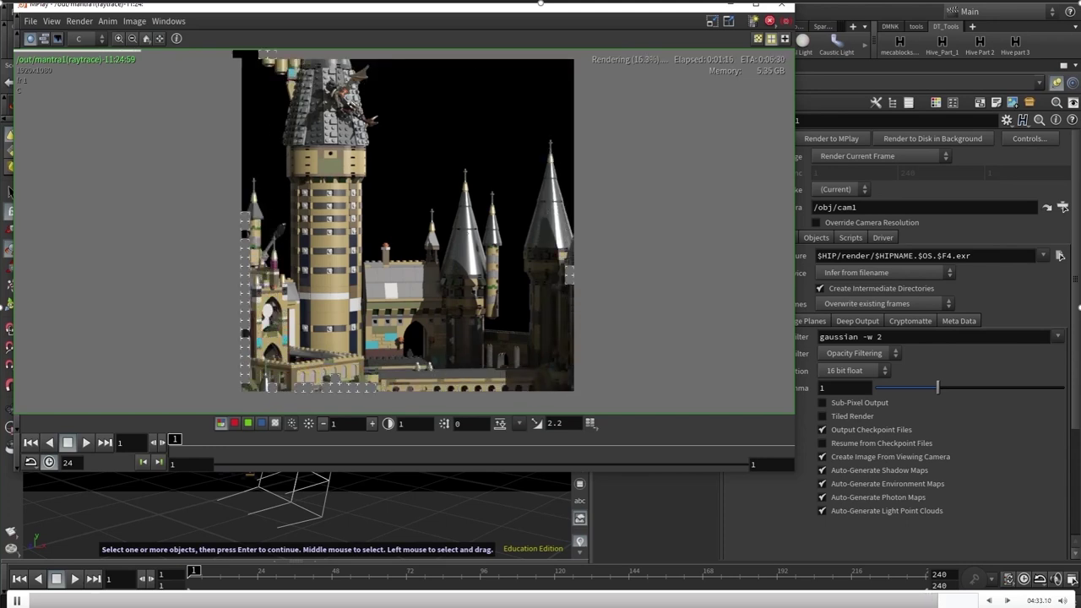
scroll(221, 368, "down", 3)
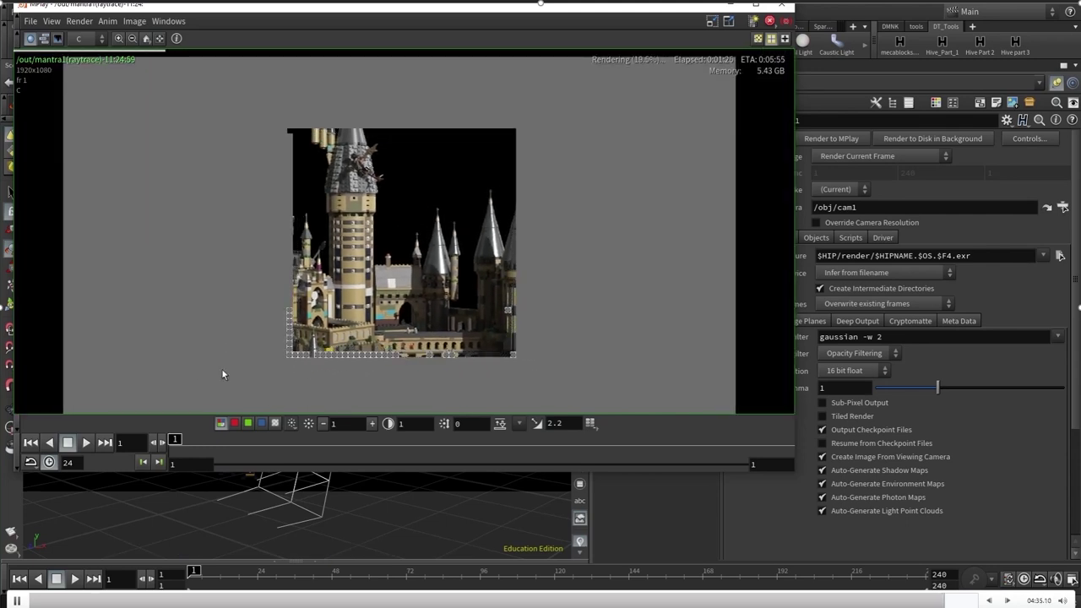